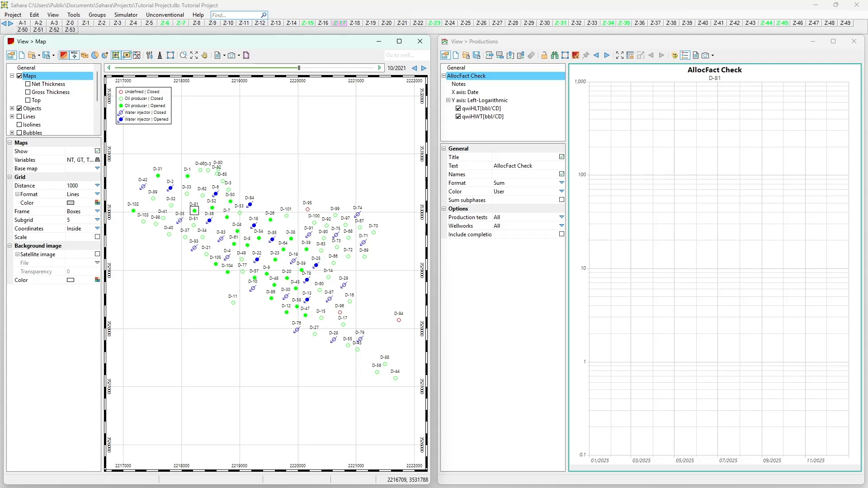
Step: Display the Net Thickness map in the map view
left_click(97, 169)
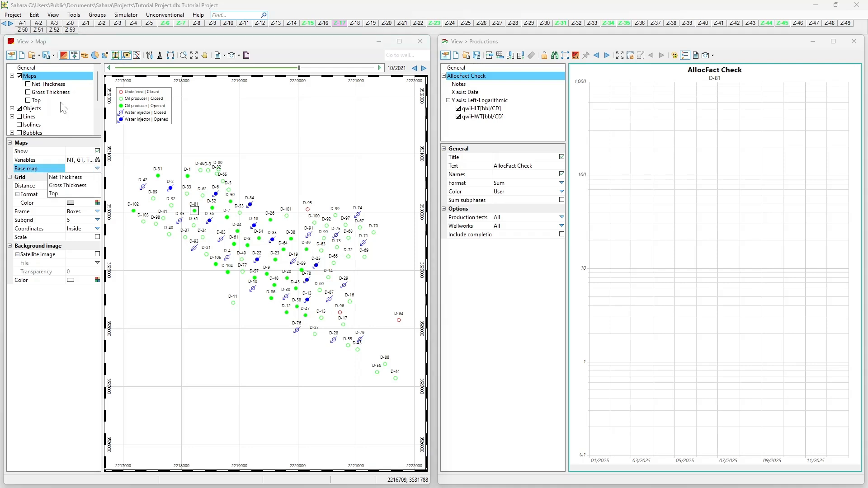
left_click(40, 84)
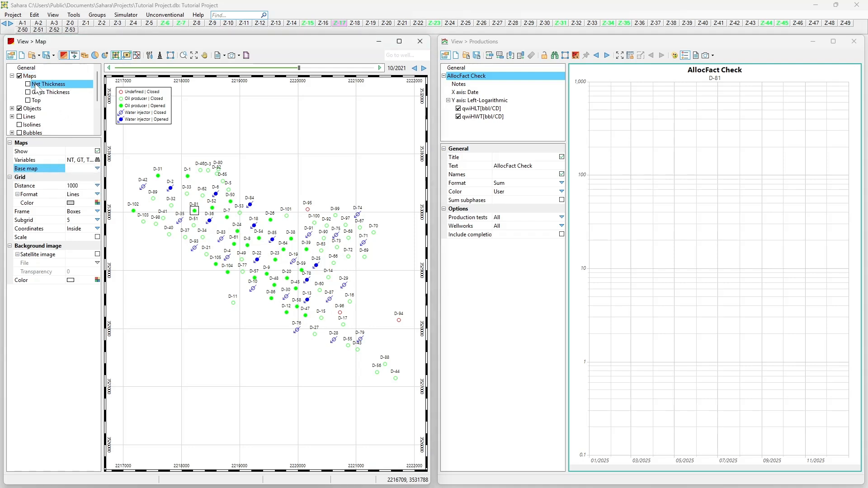
left_click(27, 84)
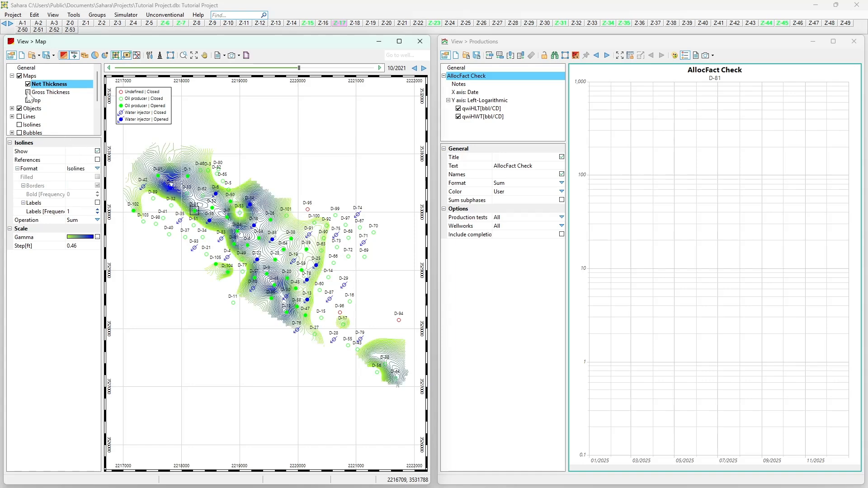
Step: Display the Gross Thickness map and set its format to Grid
left_click(28, 92)
left_click(97, 169)
left_click(50, 176)
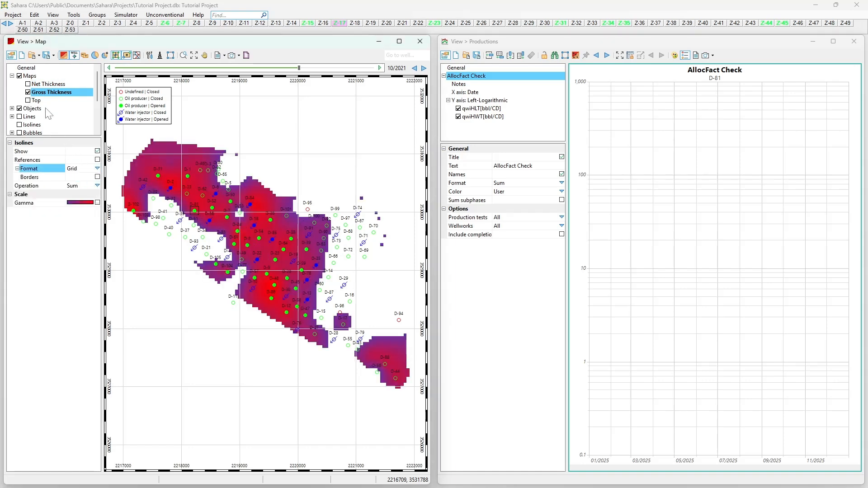
Step: Display the Net Thickness map and set its format to Grid
left_click(38, 85)
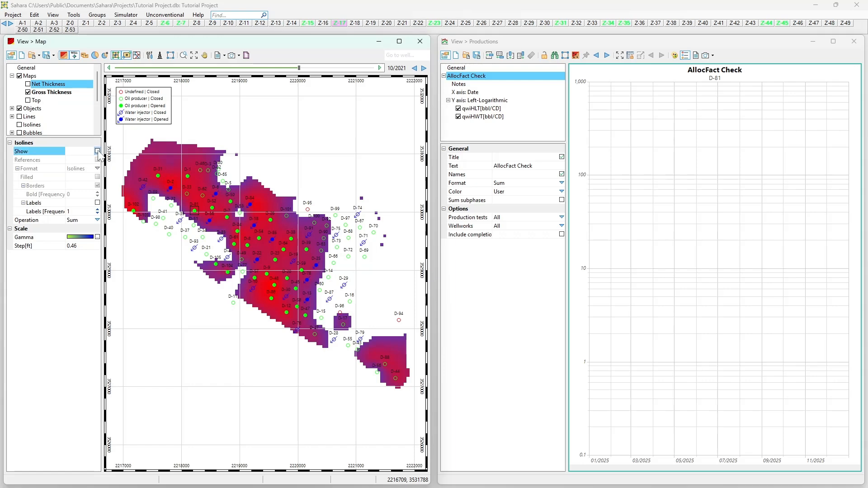
left_click(97, 151)
left_click(97, 168)
left_click(90, 177)
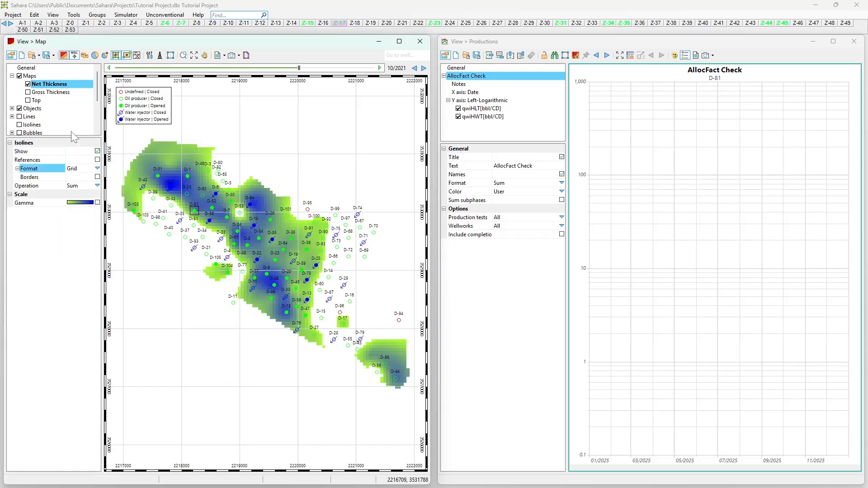
Step: Display the Top map and review the properties of the Gross Thickness, Net Thickness and Top maps
left_click(48, 92)
left_click(29, 100)
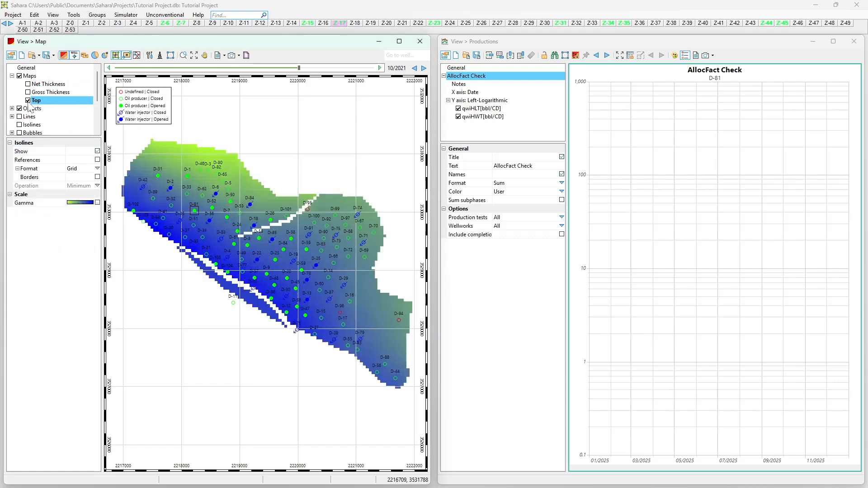
left_click(54, 92)
left_click(41, 85)
left_click(37, 100)
left_click(28, 76)
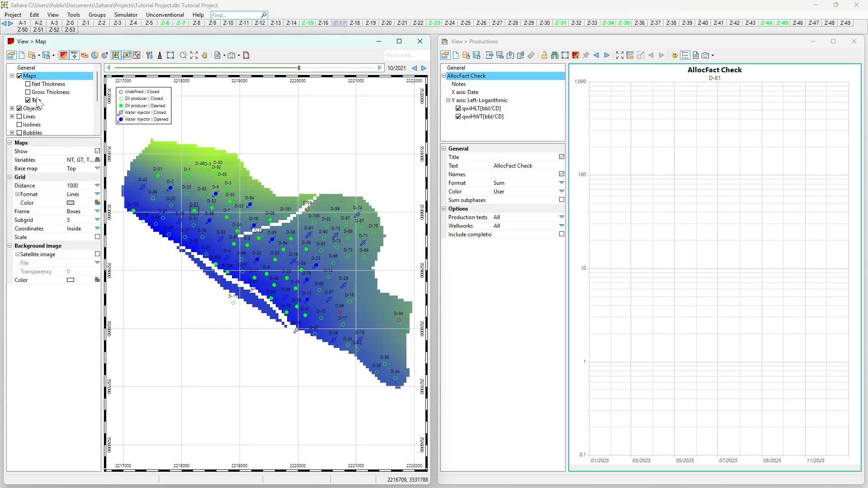
Step: Hide the Top map and assign Top as the base map
left_click(28, 100)
left_click(29, 76)
left_click(96, 168)
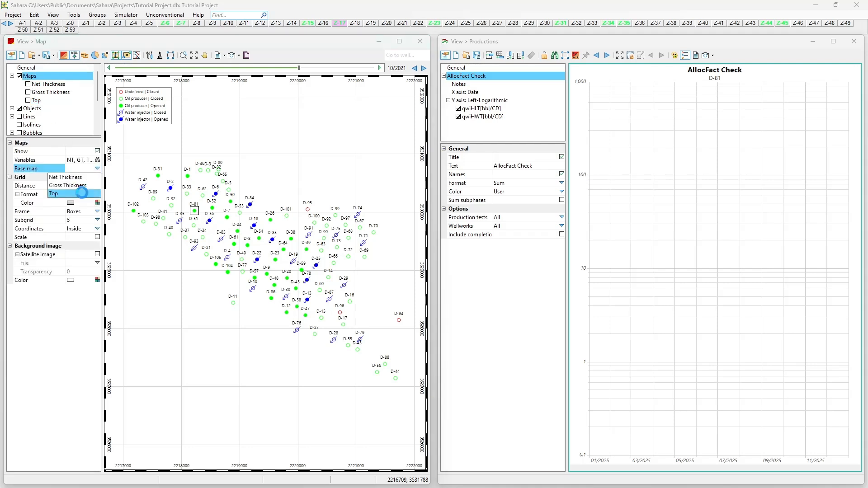
left_click(82, 193)
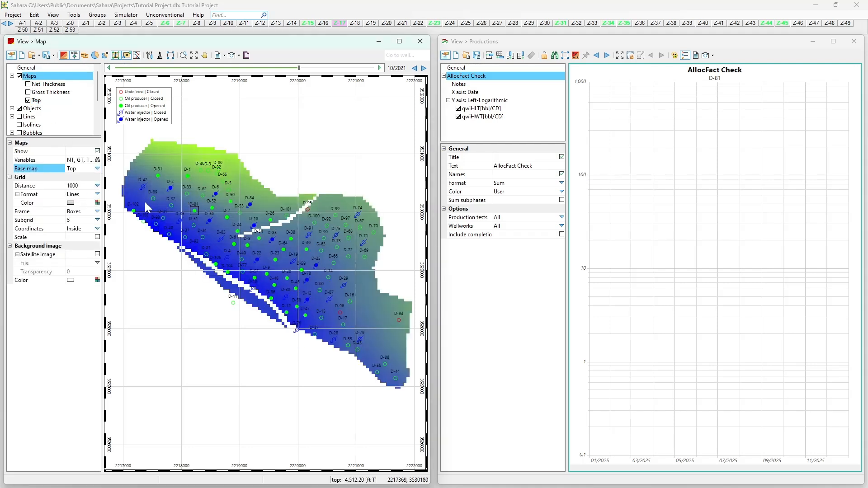
Step: Overlay the Net Thickness map on the Top base map, and replace that overlay with the Gross Thickness map
left_click(45, 85)
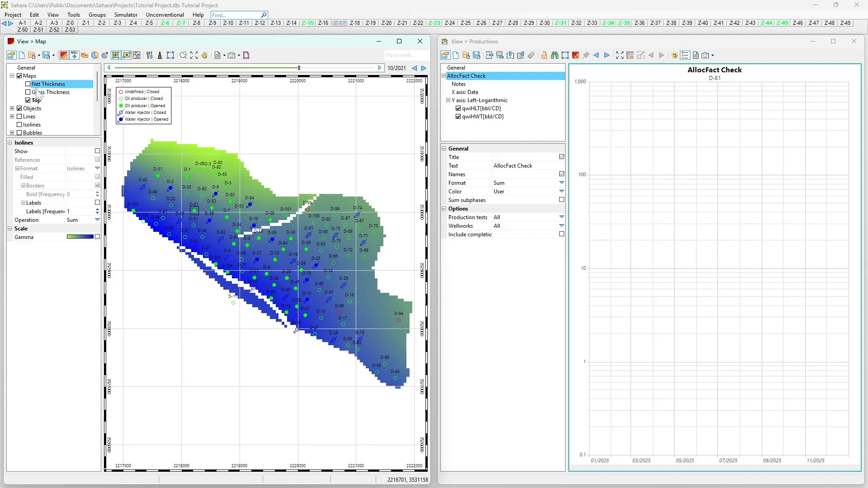
left_click(36, 100)
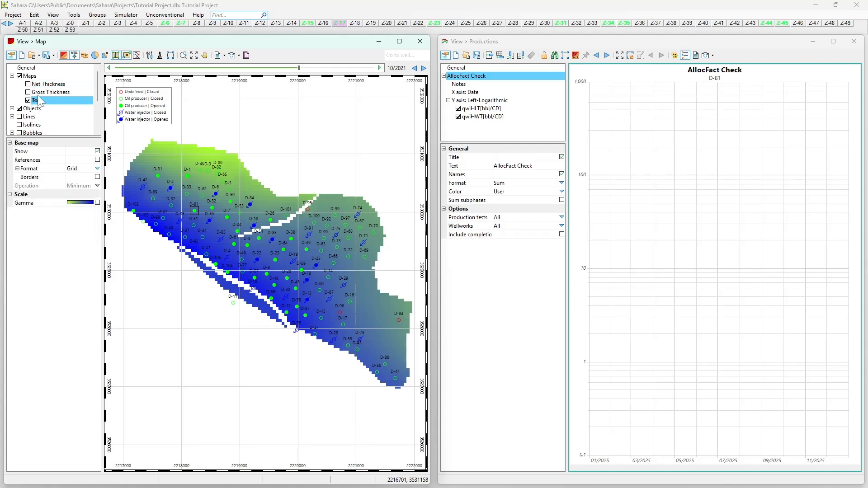
left_click(40, 84)
left_click(27, 84)
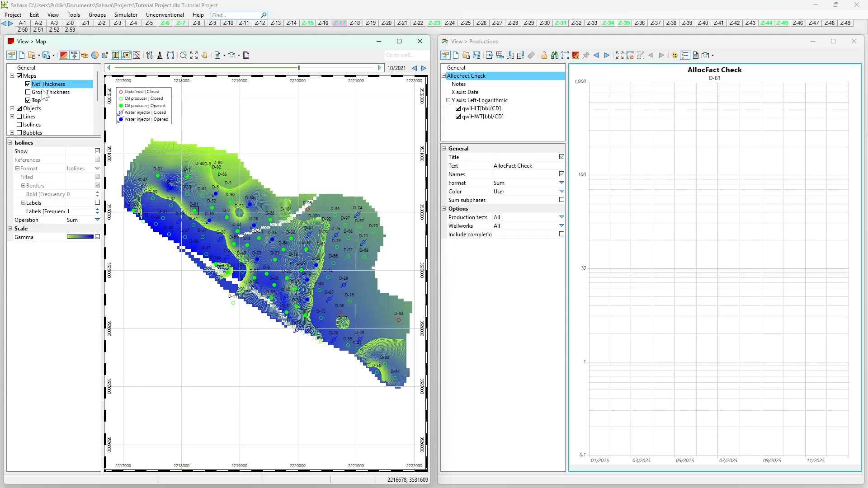
left_click(27, 84)
left_click(27, 92)
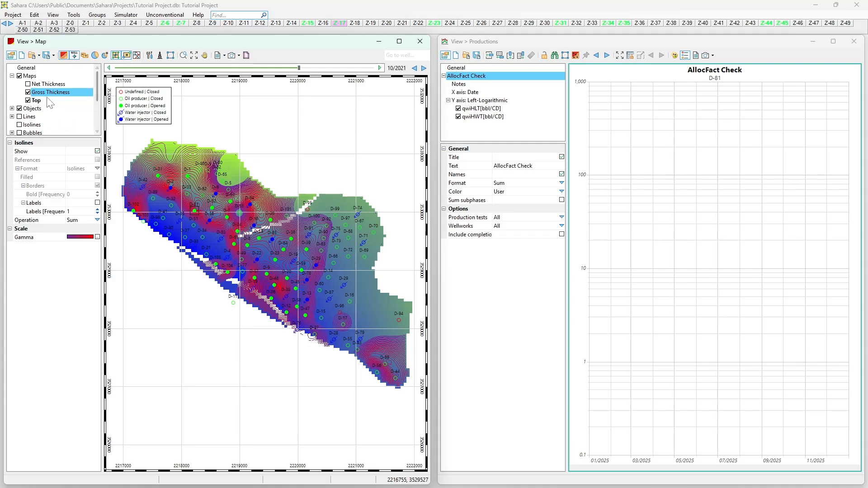
Step: Review the settings of the base map and the thickness overlays, and turn on References for the Top base map
left_click(31, 77)
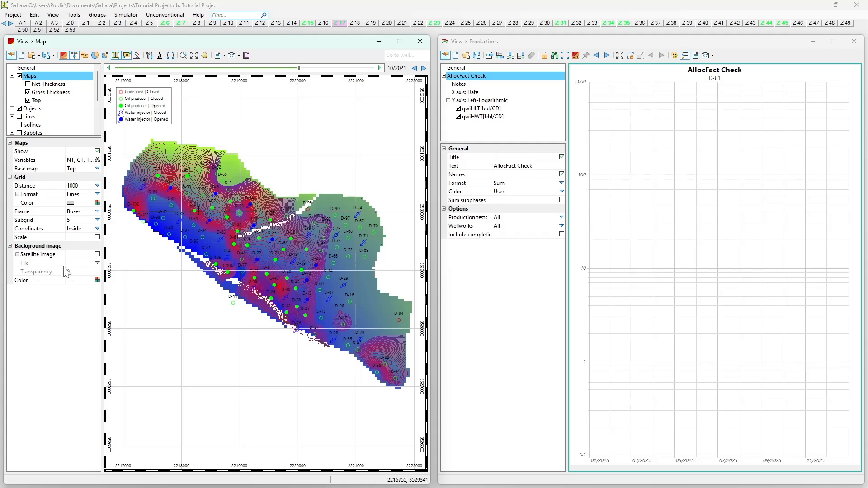
left_click(49, 85)
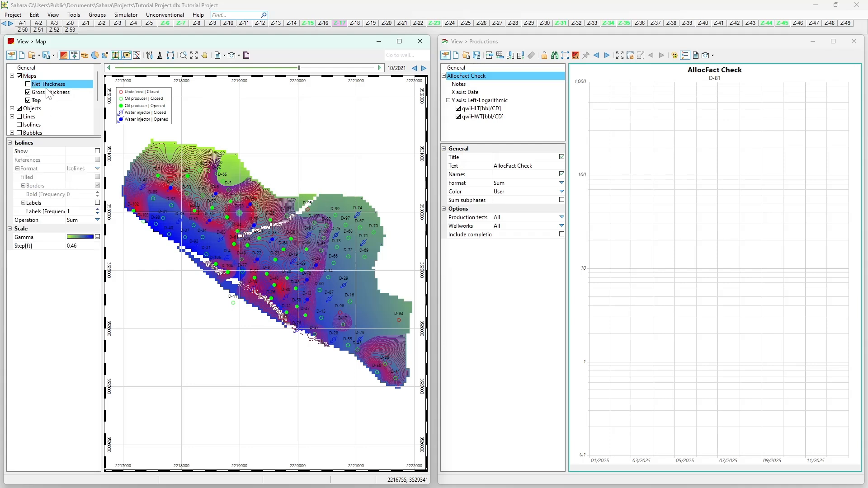
left_click(46, 95)
left_click(36, 101)
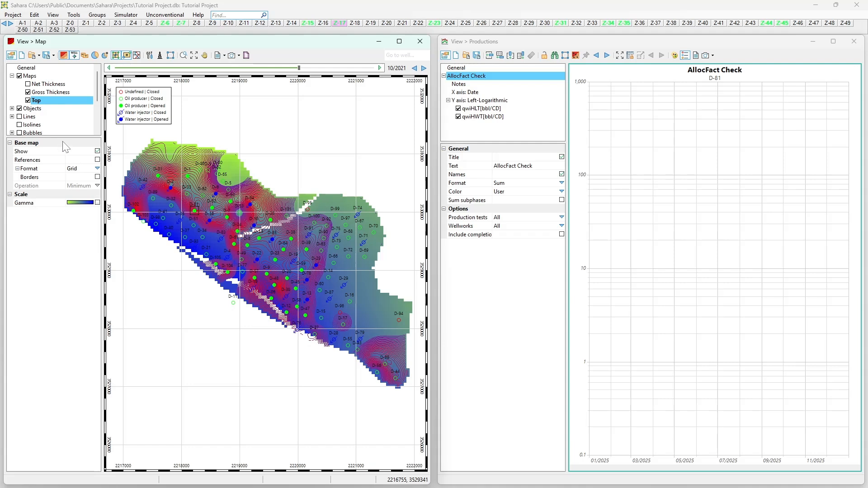
left_click(46, 93)
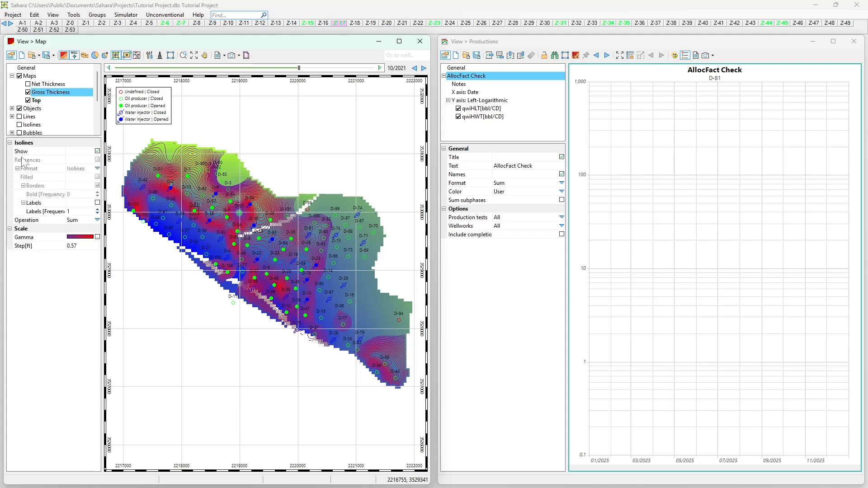
left_click(36, 101)
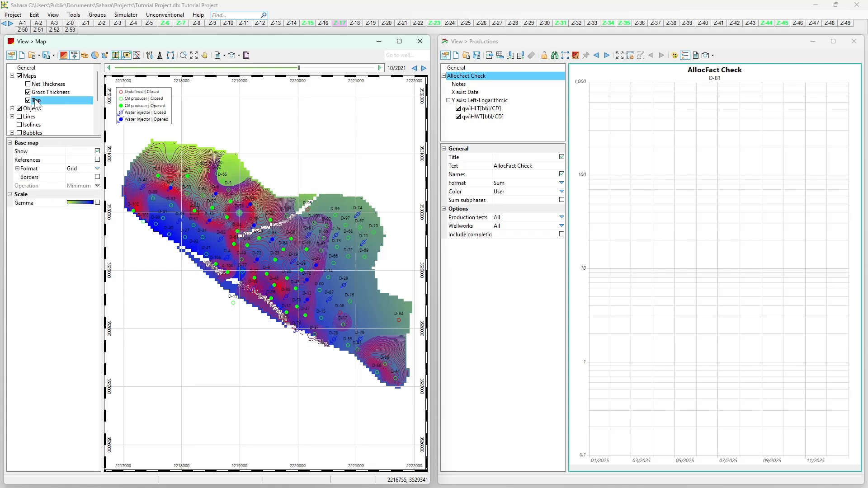
left_click(97, 159)
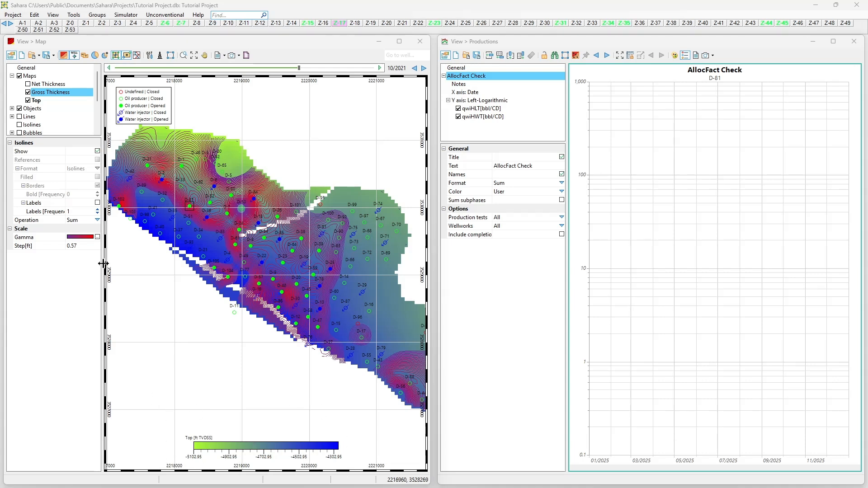
Step: Hide the Gross Thickness overlay and set the Top base map's format to Isolines
left_click(28, 92)
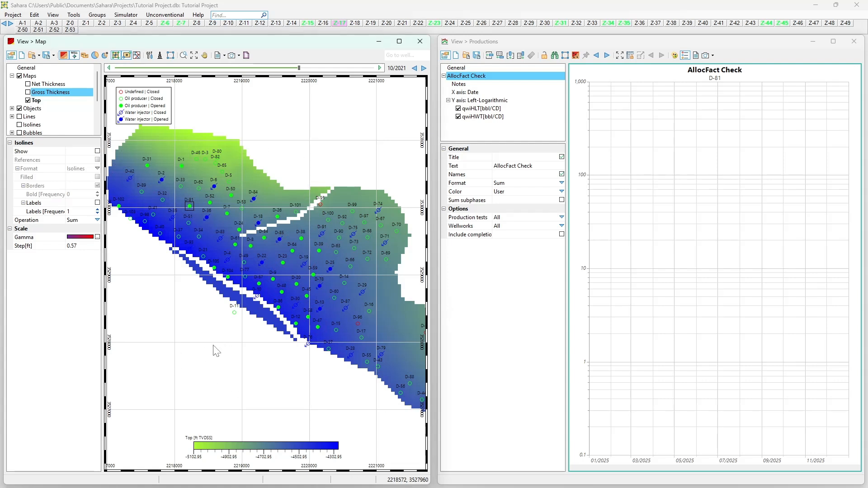
left_click(39, 101)
left_click(98, 168)
left_click(85, 182)
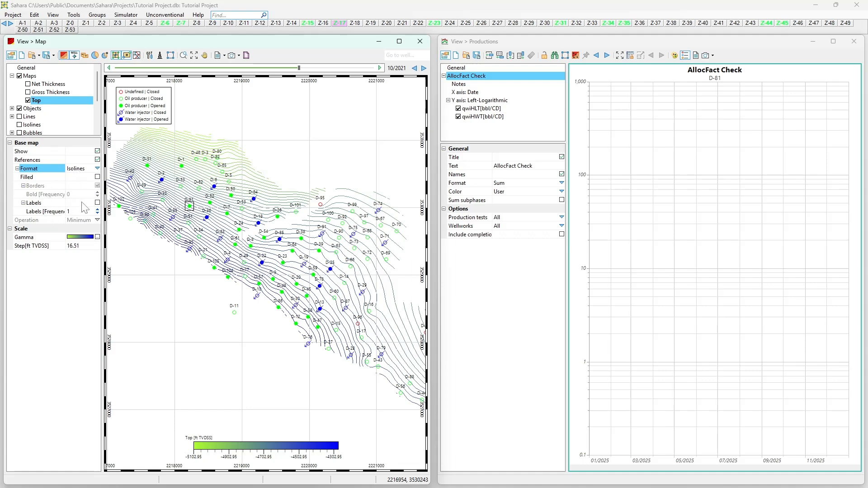
Step: Try labels on the Top isolines with a label frequency of 5, and turn the labels off again
left_click(97, 203)
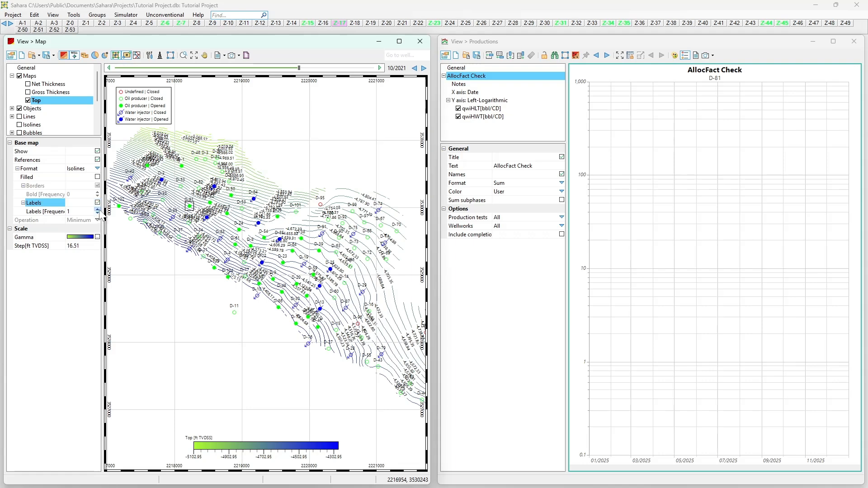
left_click(98, 210)
left_click(97, 209)
left_click(97, 210)
left_click(98, 210)
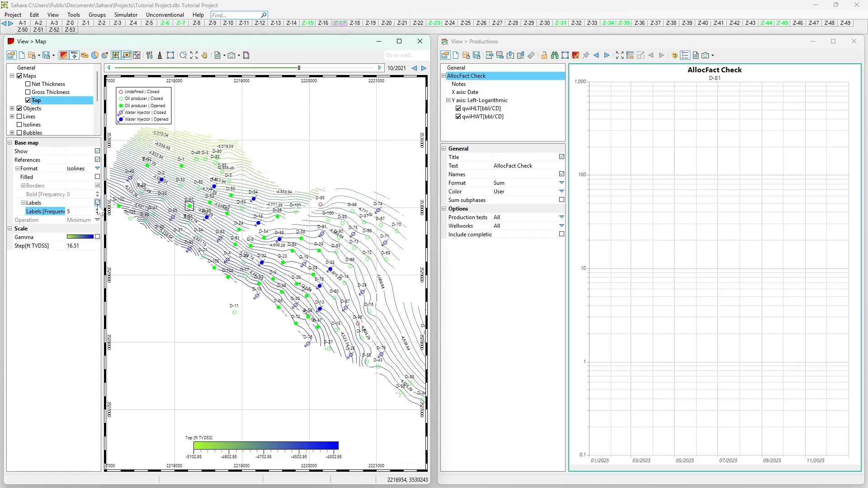
left_click(97, 202)
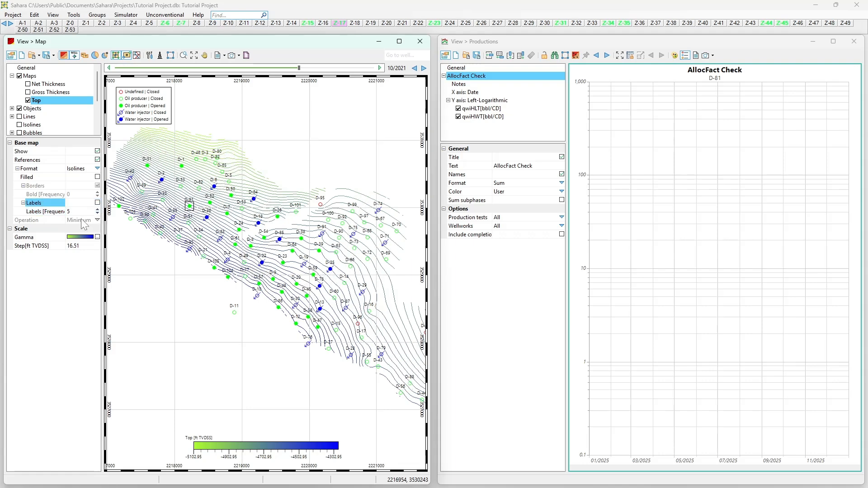
Step: Fill the Top isolines and show their borders with a bold frequency of 7
left_click(98, 177)
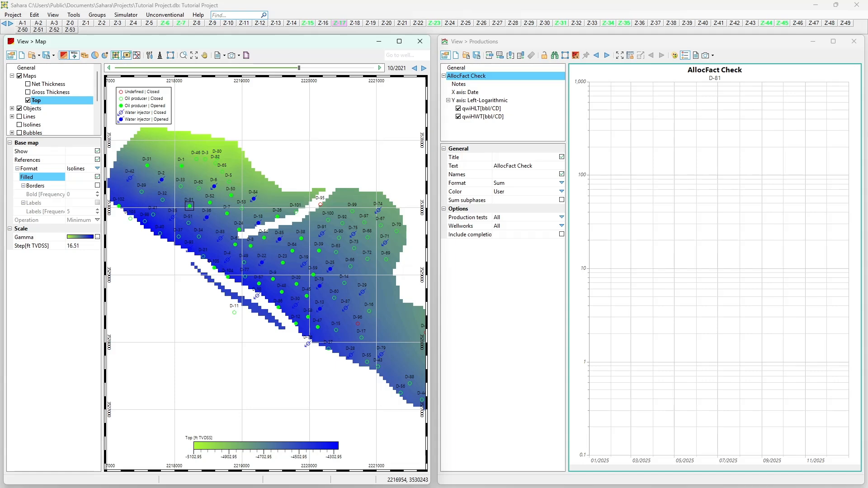
left_click(97, 185)
left_click(97, 192)
left_click(97, 192)
left_click(97, 192)
left_click(97, 192)
left_click(97, 192)
left_click(97, 193)
left_click(97, 192)
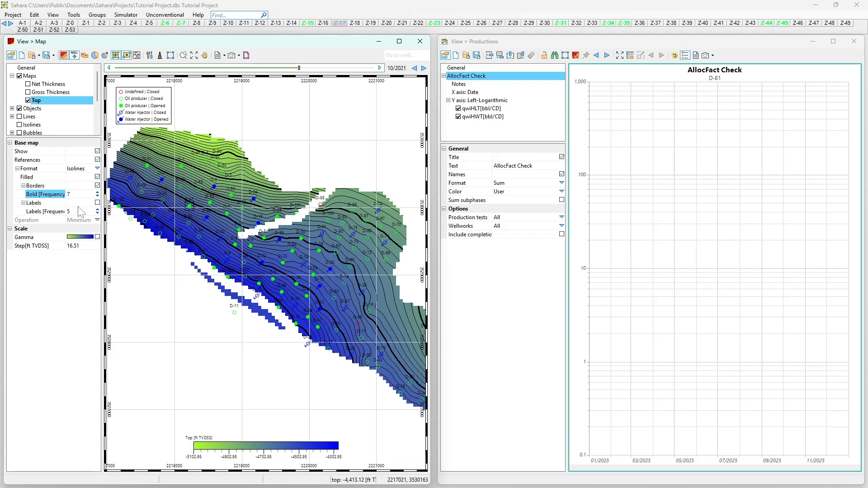
Step: Turn on the Top isoline labels and set their frequency to 7
left_click(98, 202)
double_click(97, 210)
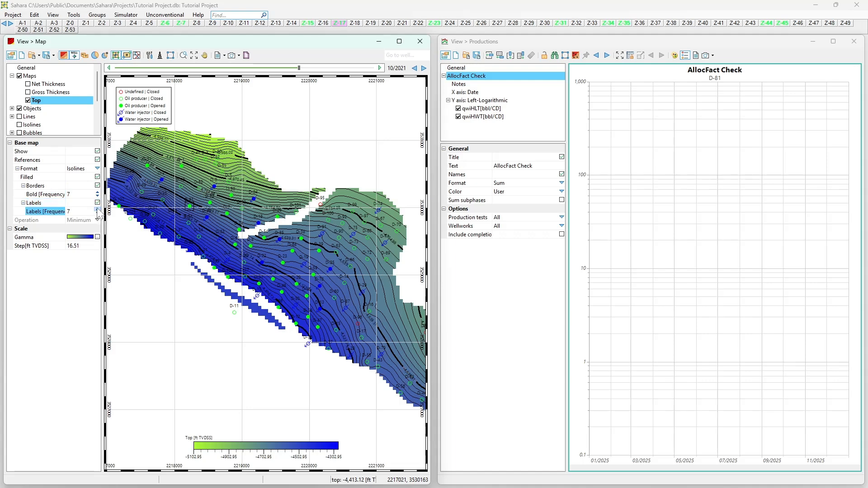
Step: Examine the bold isolines and their depth labels up close across the Top map
scroll(310, 265, "up", 4)
left_click_drag(310, 264, 253, 224)
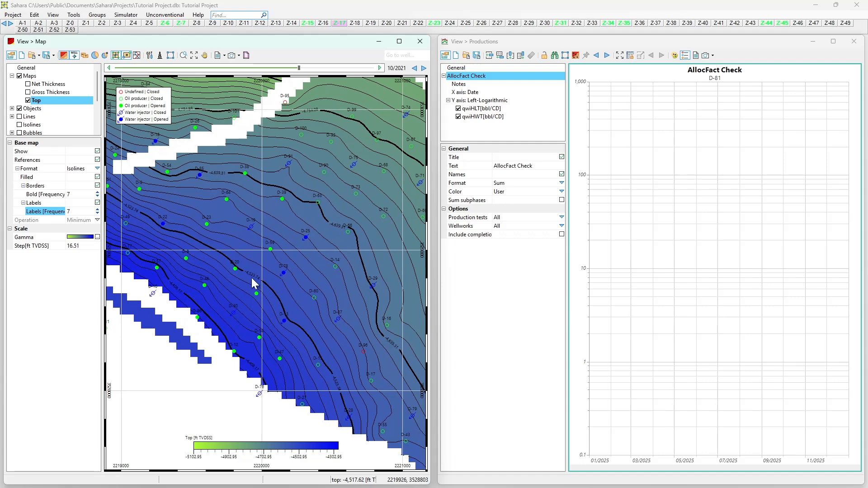
left_click_drag(318, 208, 252, 222)
scroll(255, 220, "down", 1)
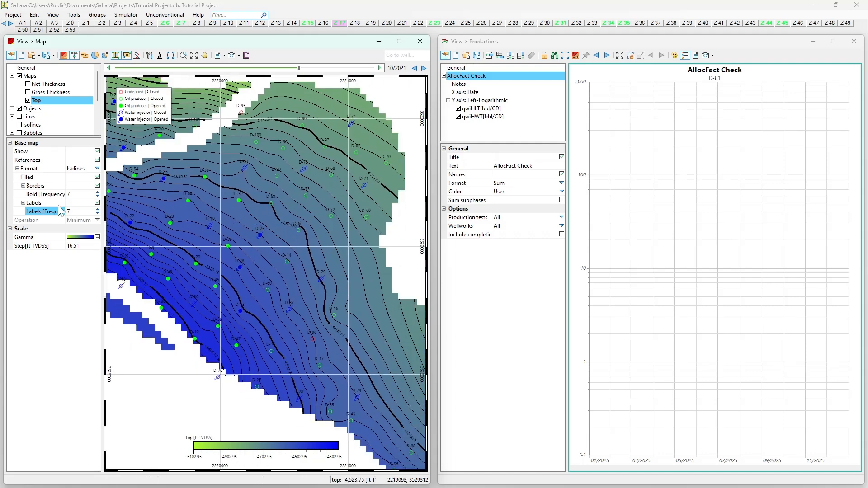
left_click_drag(217, 222, 237, 216)
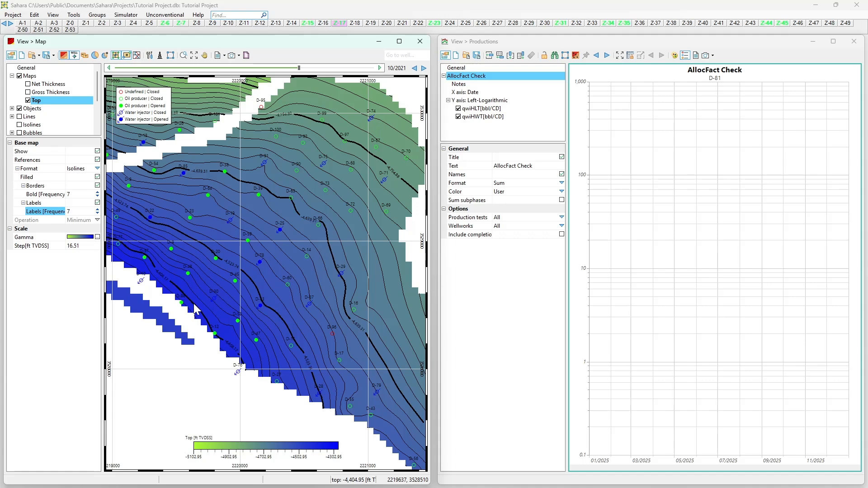
left_click_drag(239, 266, 338, 311)
scroll(281, 277, "down", 2)
scroll(339, 312, "down", 2)
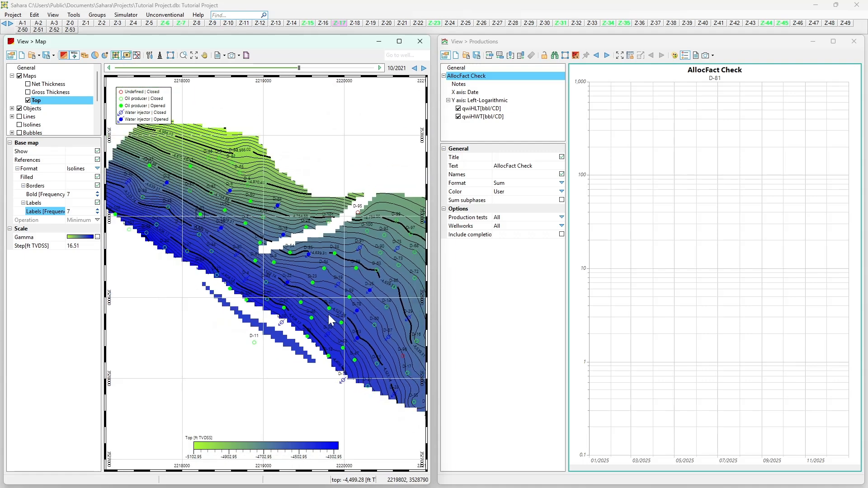
Step: Turn off the isoline borders on the Top map and remove Top as the base map
left_click(97, 185)
scroll(193, 258, "down", 1)
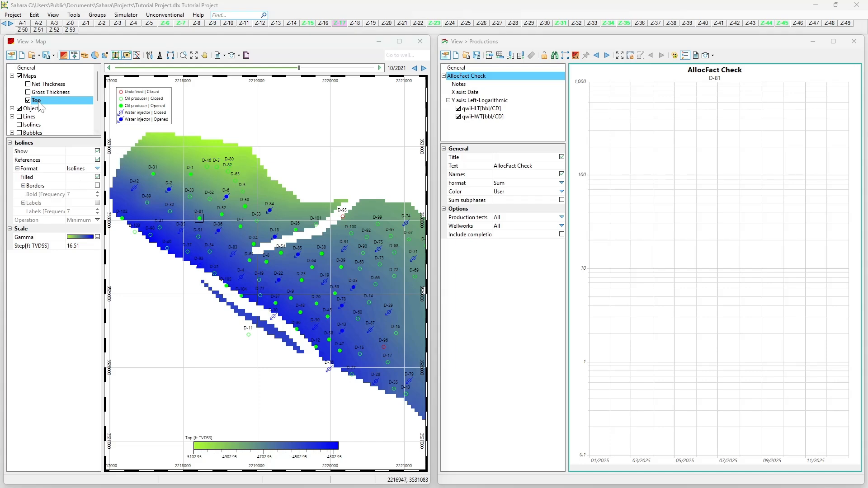
Step: Display the Gross Thickness map with filled isolines and borders
left_click(27, 92)
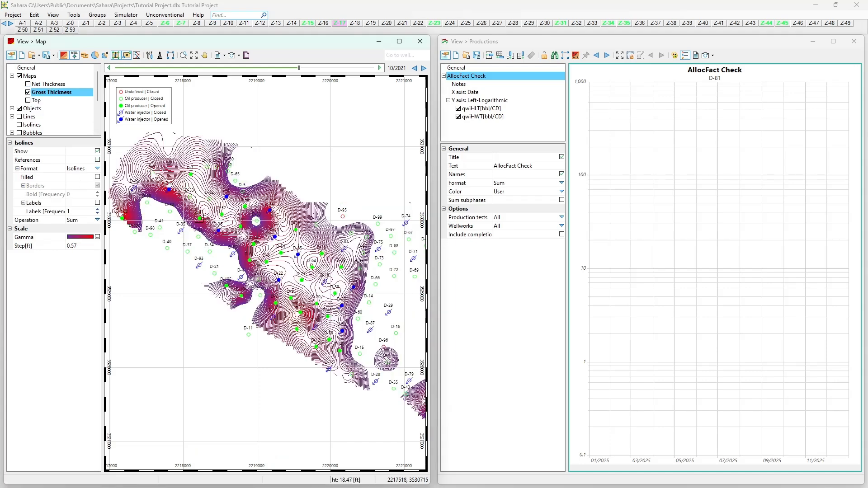
left_click(97, 177)
left_click(97, 185)
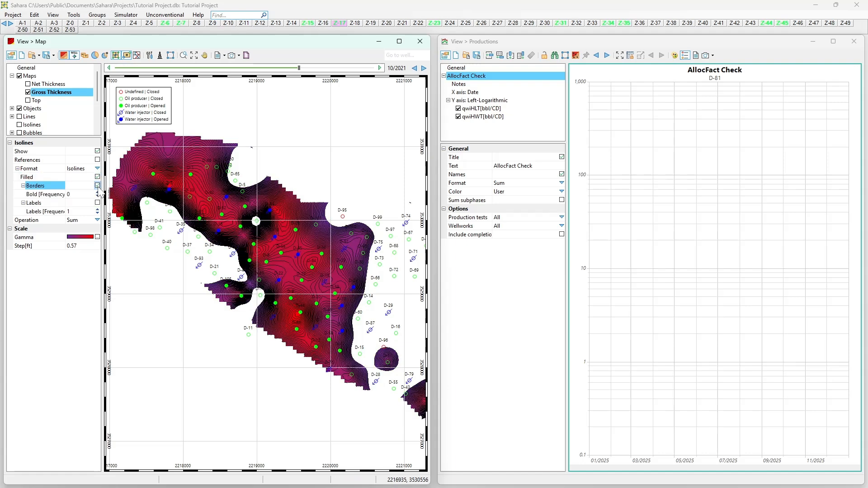
Step: Set the bold isoline border frequency of the Gross Thickness map to 10
left_click(97, 193)
left_click(97, 192)
left_click(97, 192)
left_click(97, 193)
left_click(97, 193)
left_click(97, 193)
left_click(97, 192)
left_click(98, 192)
left_click(97, 192)
left_click(97, 193)
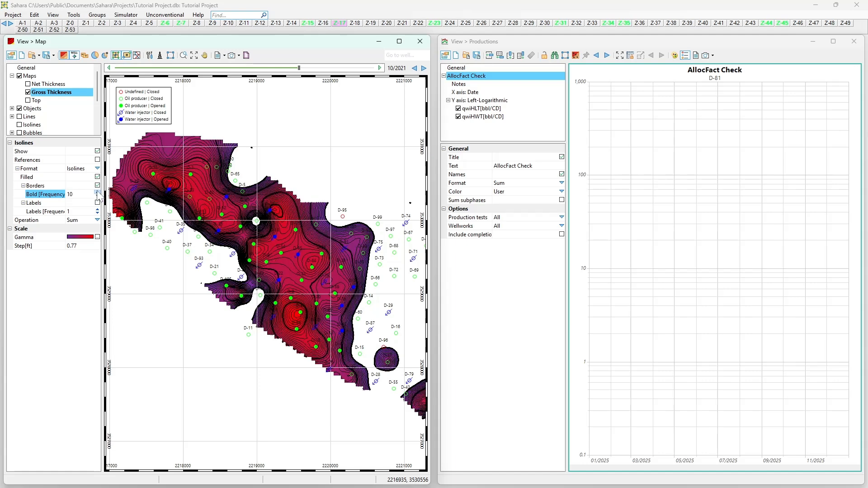
Step: Turn on the Gross Thickness isoline labels and set their frequency to 10
left_click(97, 203)
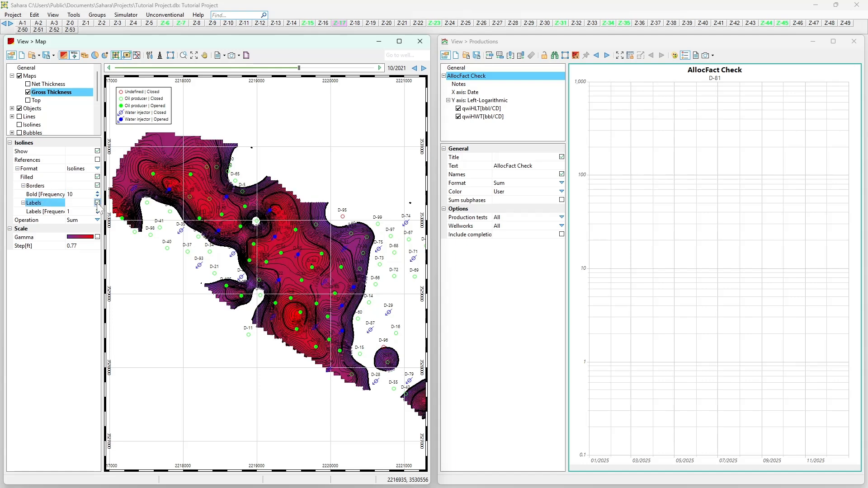
left_click(97, 210)
left_click(97, 209)
left_click(98, 210)
left_click(98, 210)
left_click(98, 210)
left_click(97, 210)
left_click(98, 210)
left_click(98, 210)
left_click(98, 210)
scroll(238, 222, "up", 1)
scroll(242, 233, "down", 1)
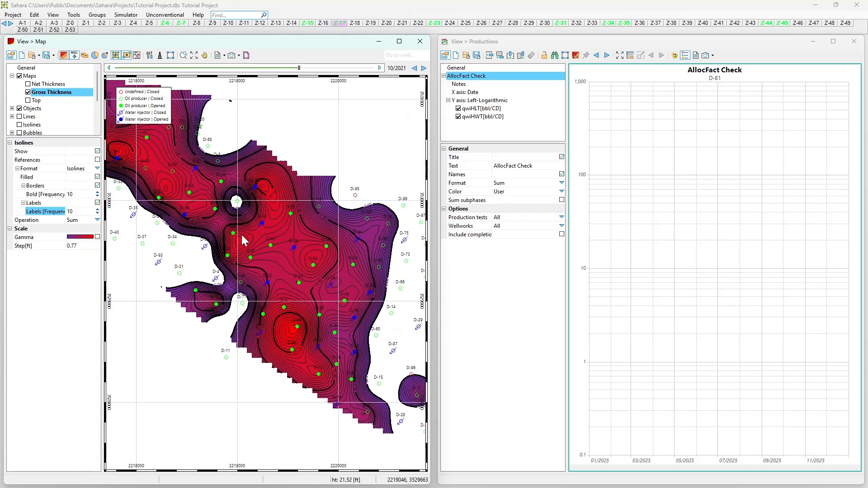
scroll(240, 234, "down", 2)
scroll(240, 223, "down", 2)
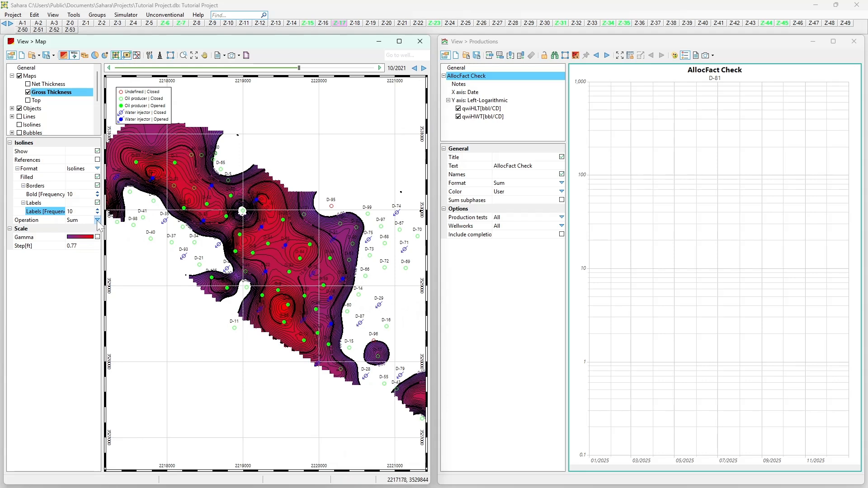
Step: Add layers Z-16 down through Z-10 to the layer selection for the Gross Thickness map
left_click(97, 220)
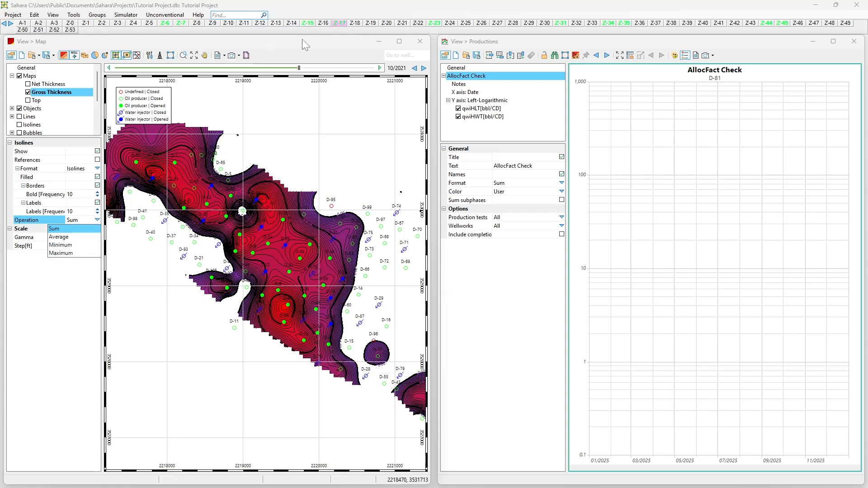
left_click(210, 251)
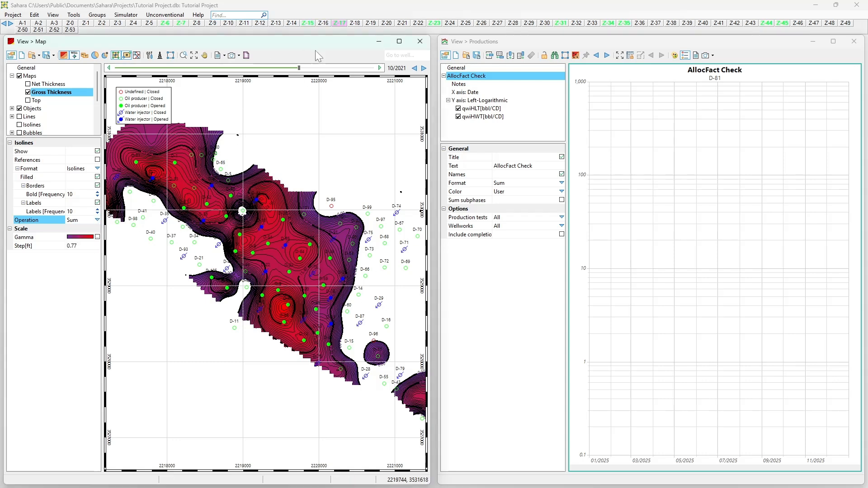
left_click(323, 25)
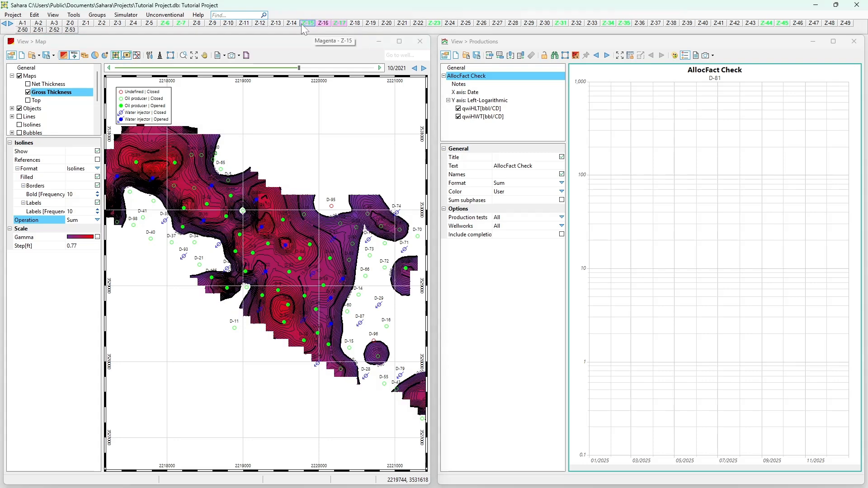
left_click(296, 23)
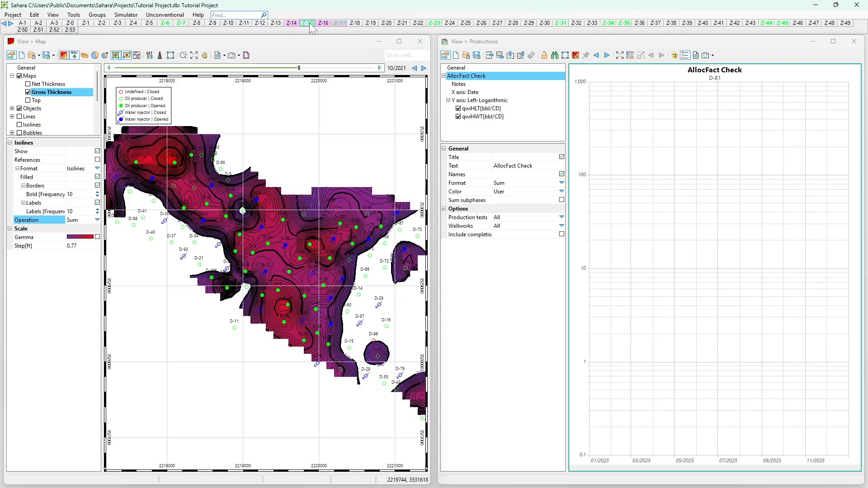
left_click(307, 23)
left_click(260, 24)
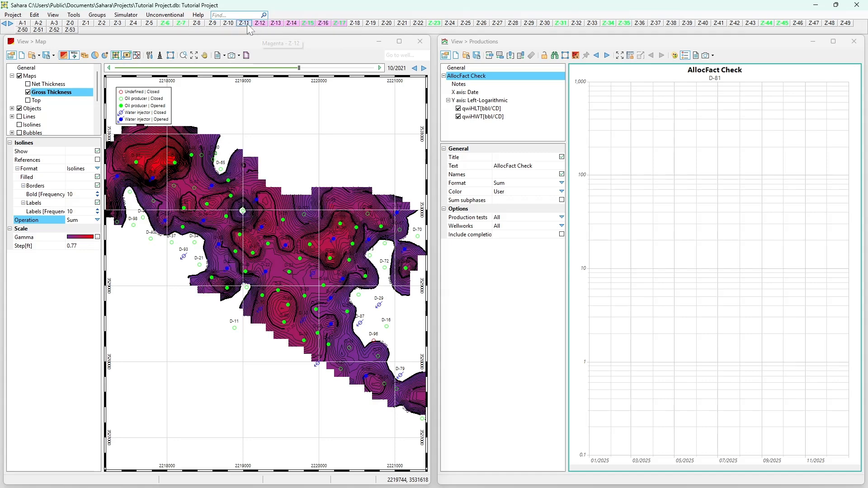
left_click(244, 24)
left_click(228, 24)
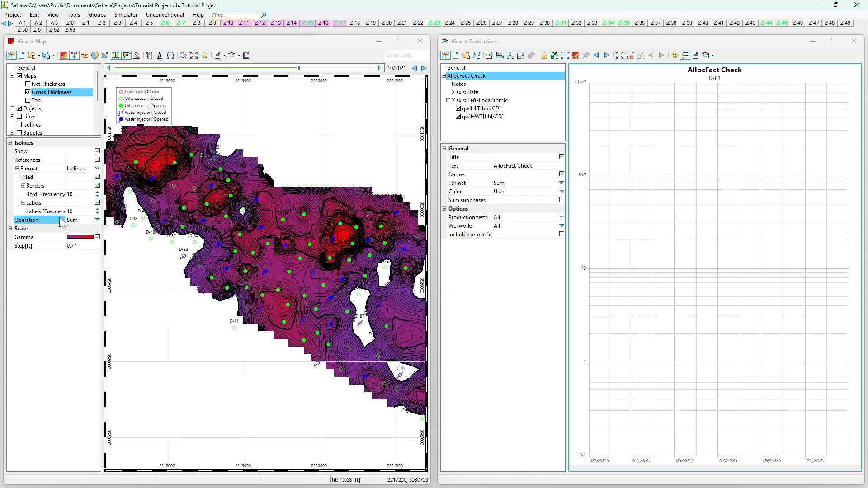
Step: Show the Gross Thickness color reference on the map and add layers Z-9 through Z-5 to the selection
left_click(97, 160)
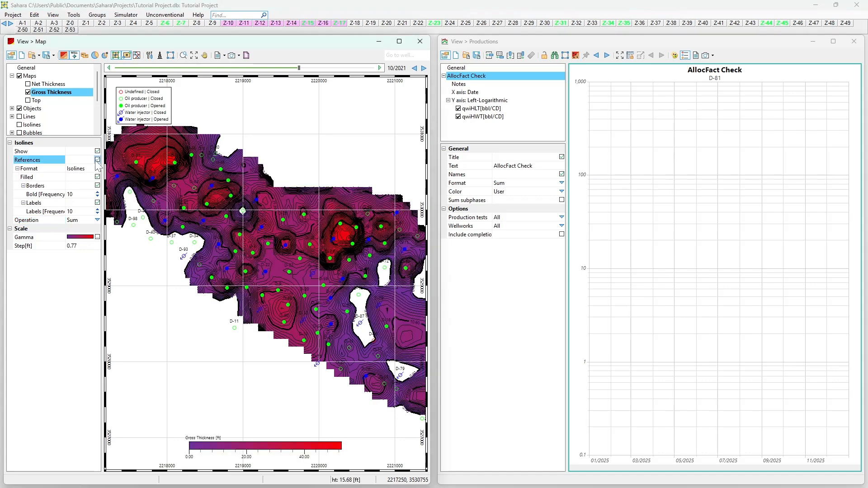
left_click(212, 23)
left_click(197, 23)
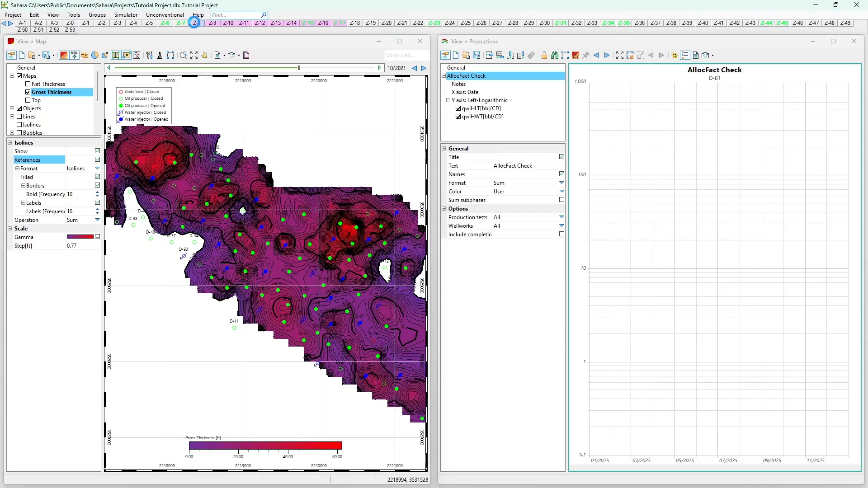
left_click(182, 23)
left_click(164, 24)
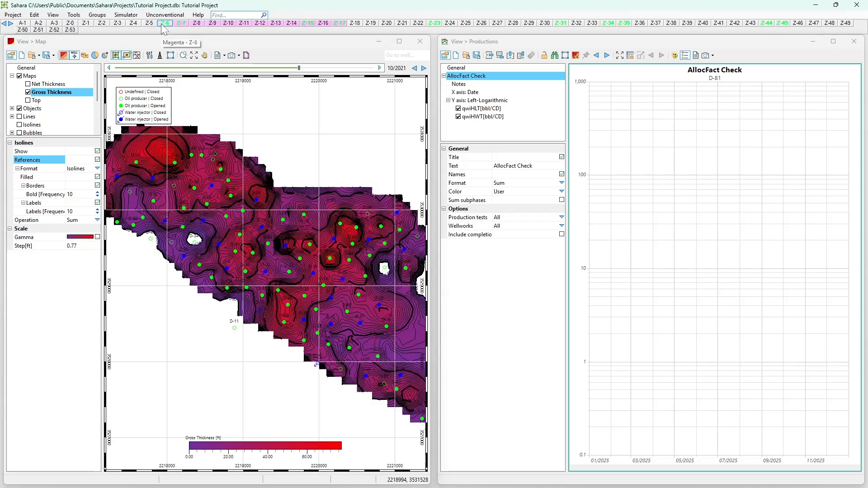
left_click(149, 23)
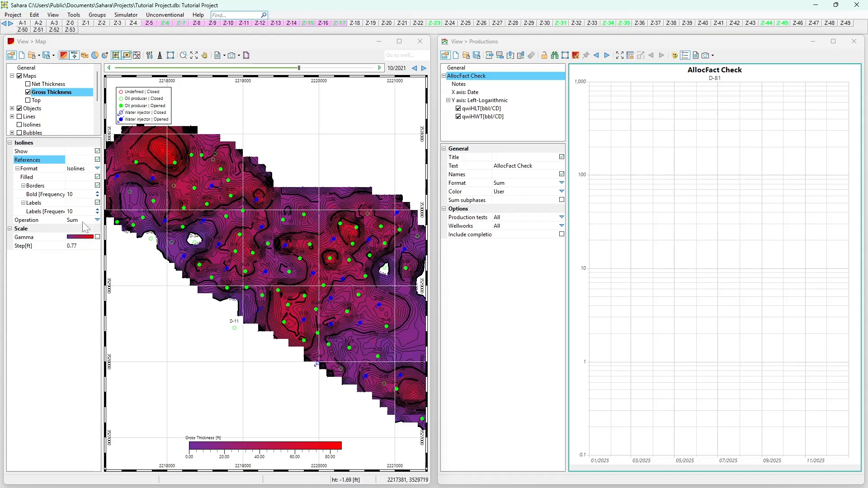
Step: Try the Average and Minimum operations for combining the selected layers in the Gross Thickness map
left_click(97, 220)
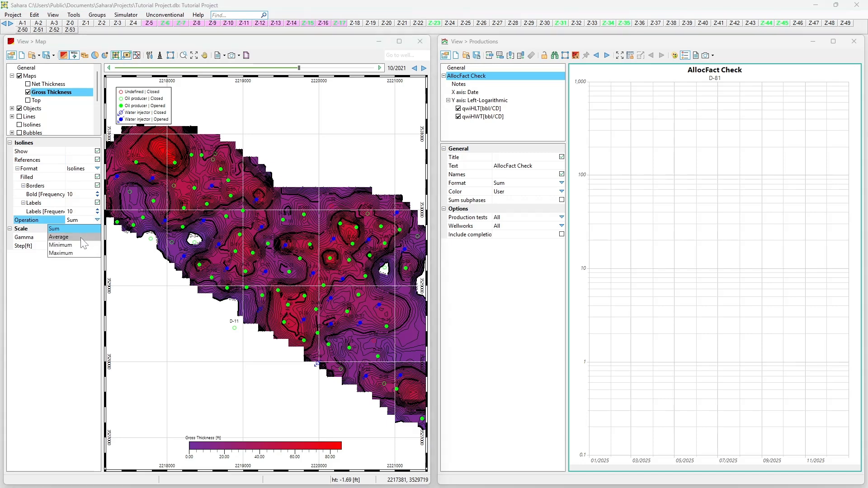
left_click(83, 236)
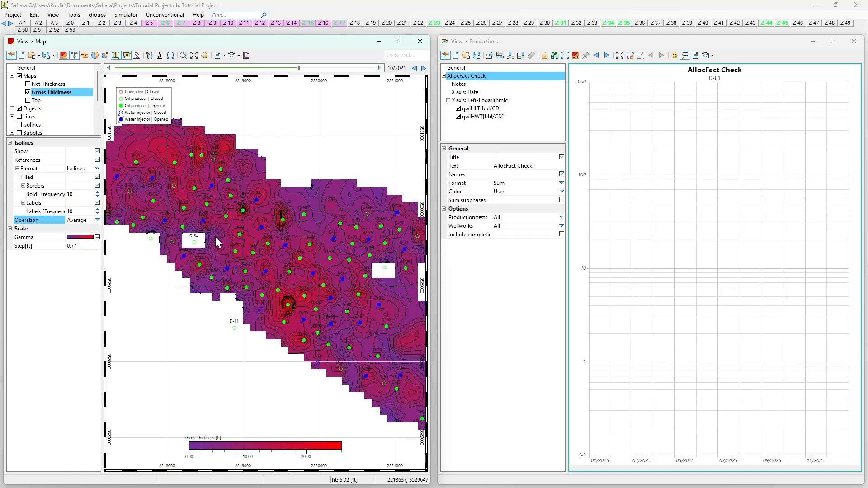
scroll(218, 259, "down", 1)
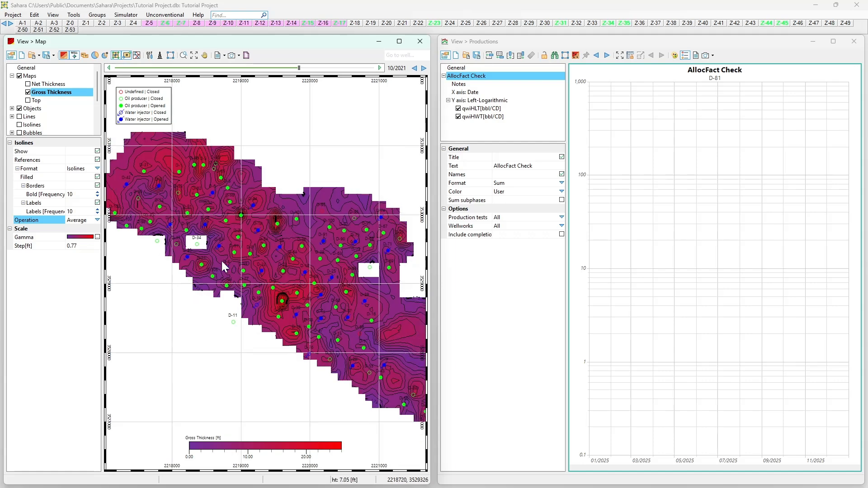
left_click(97, 220)
left_click(89, 247)
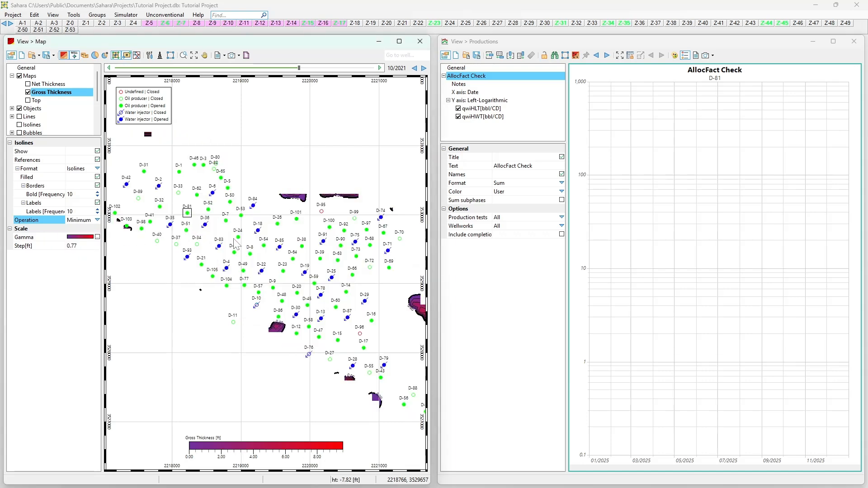
left_click_drag(343, 241, 308, 231)
scroll(307, 231, "down", 1)
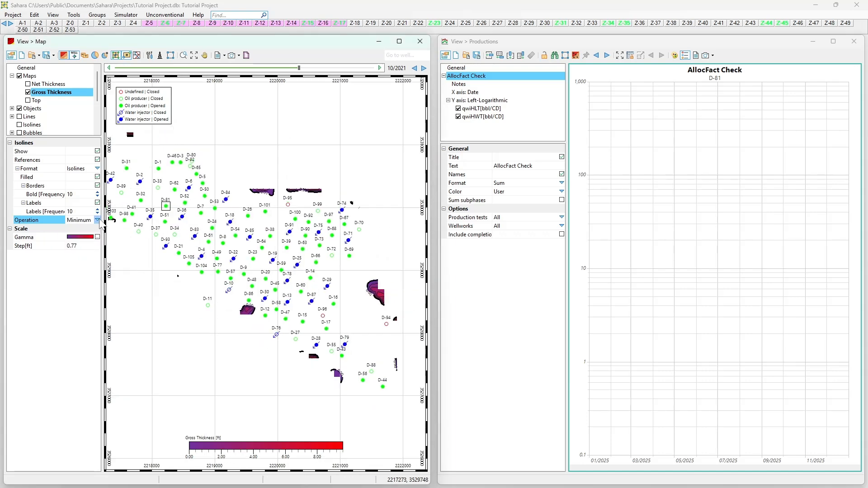
Step: Compare the Maximum and Minimum operations on the Gross Thickness map, ending on Maximum
left_click(97, 220)
left_click(61, 253)
mouse_move(218, 255)
left_mouse_down()
mouse_move(246, 259)
mouse_move(222, 242)
left_mouse_up()
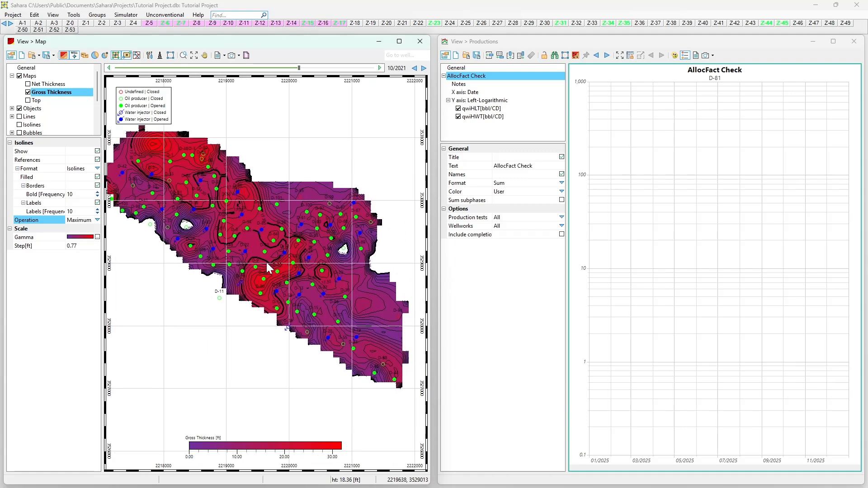
left_click(97, 220)
left_click(79, 245)
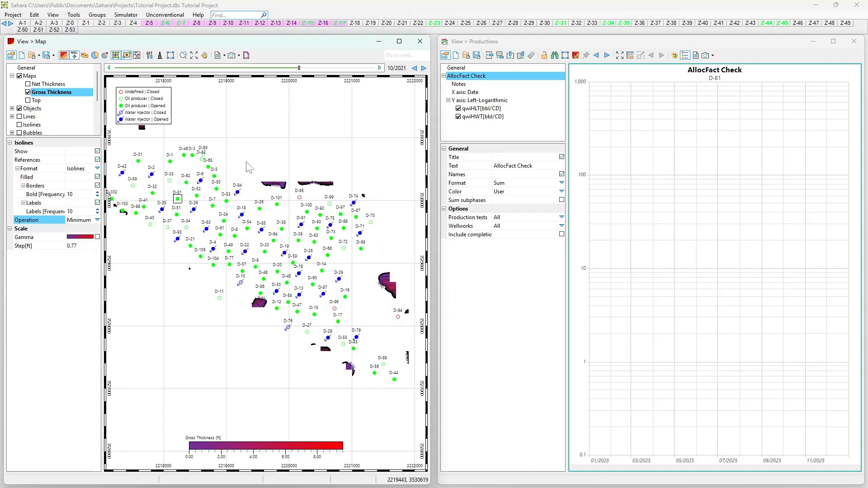
scroll(254, 206, "down", 1)
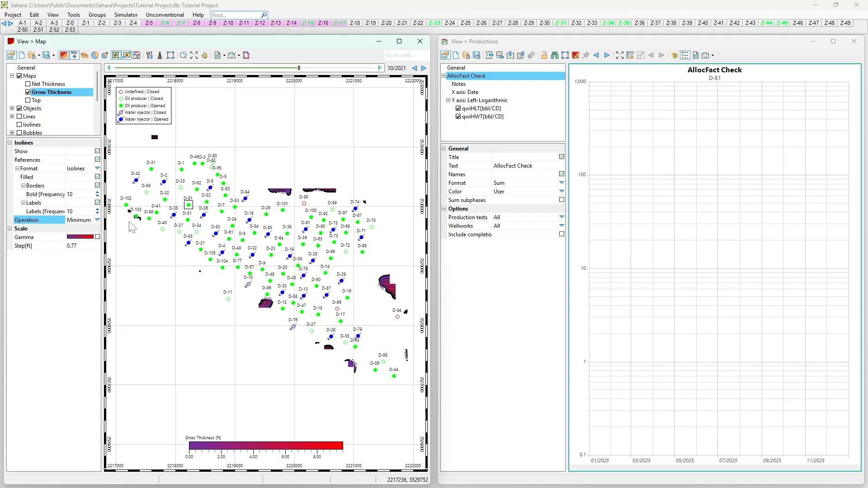
left_click(96, 220)
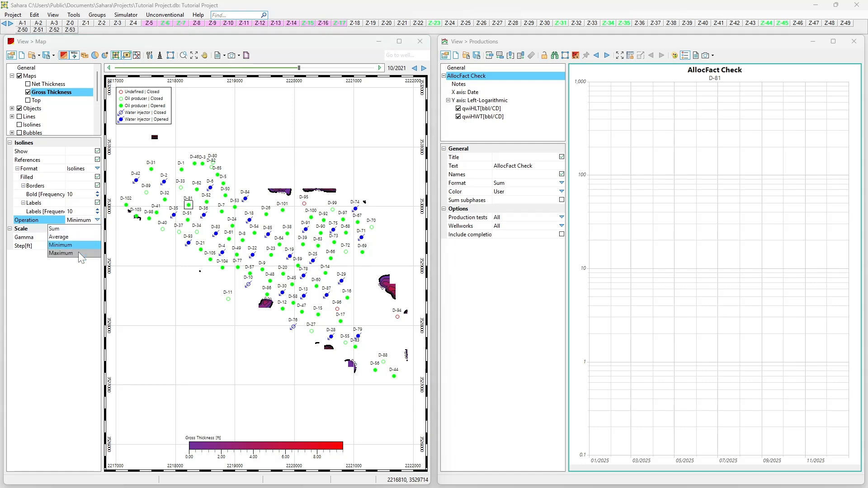
left_click(78, 254)
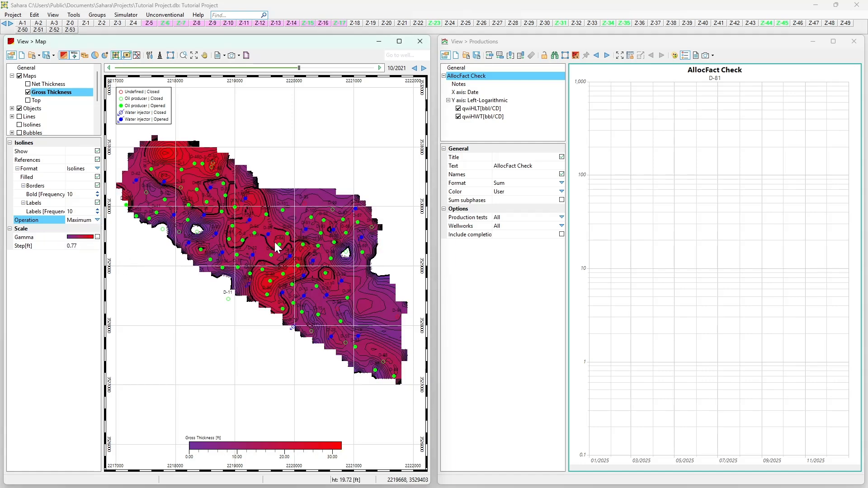
Step: Compare the Sum and Average operations on the Gross Thickness map, leaving the operation set to Sum
left_click(96, 220)
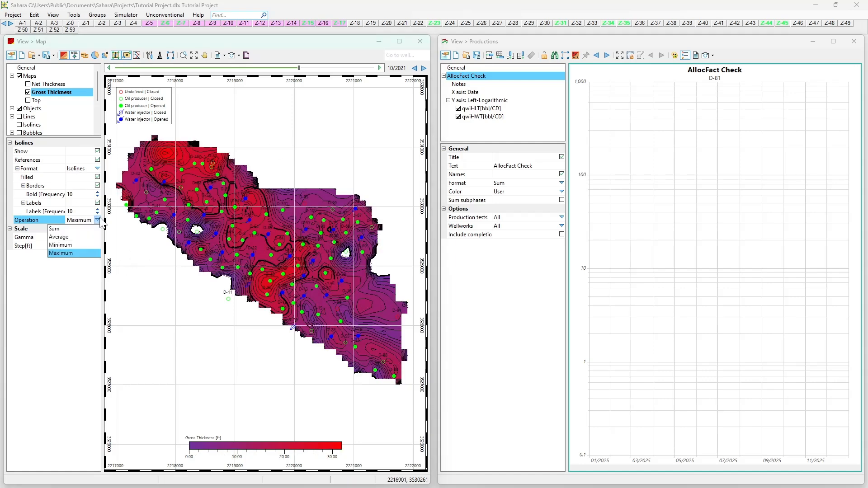
left_click(88, 228)
left_click(97, 220)
left_click(87, 237)
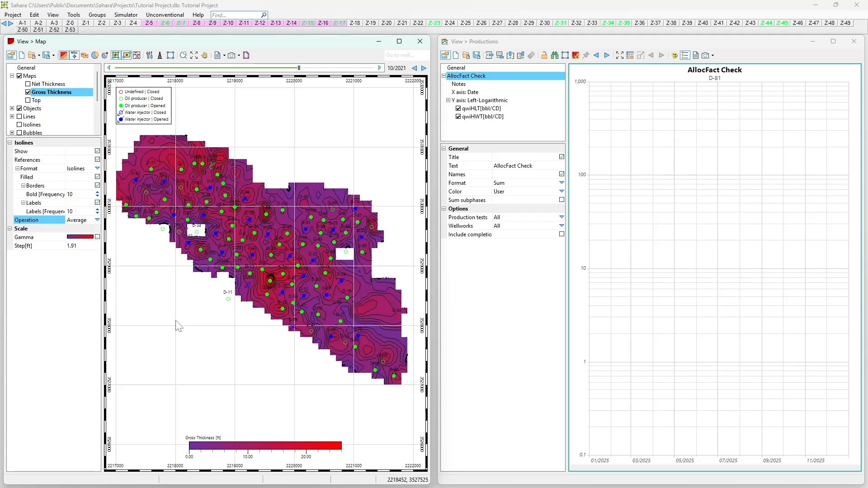
left_click(99, 222)
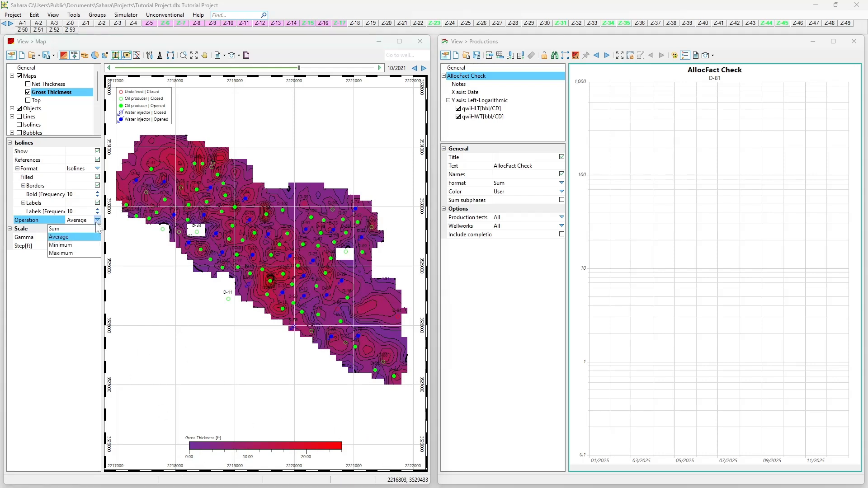
left_click(86, 228)
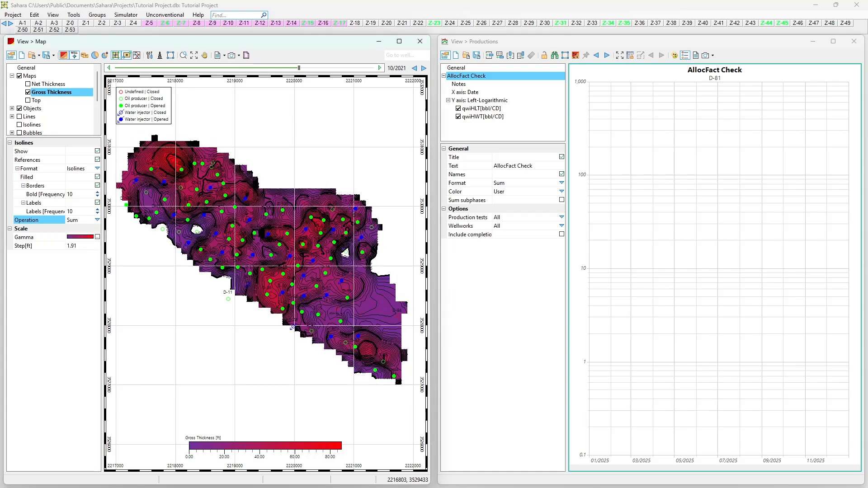
Step: Open the Gross Thickness color palette and try the Manual and User scales before returning the scale to Automatic
left_click(98, 236)
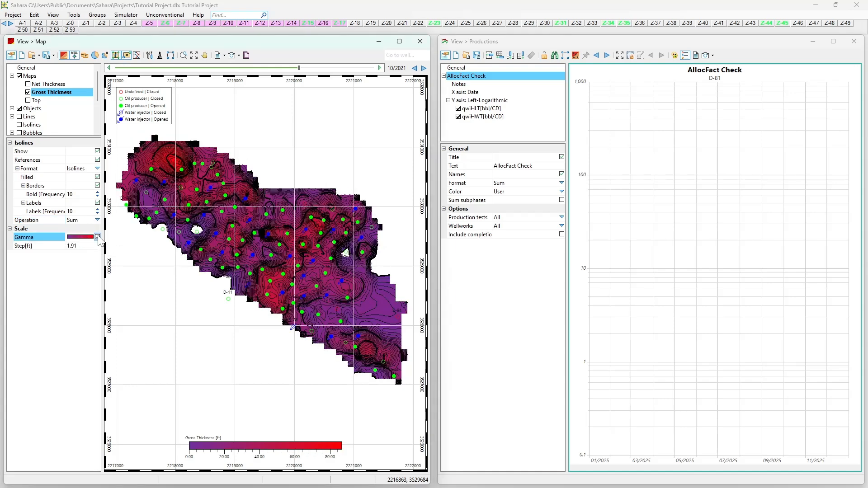
left_click(98, 237)
left_click(389, 195)
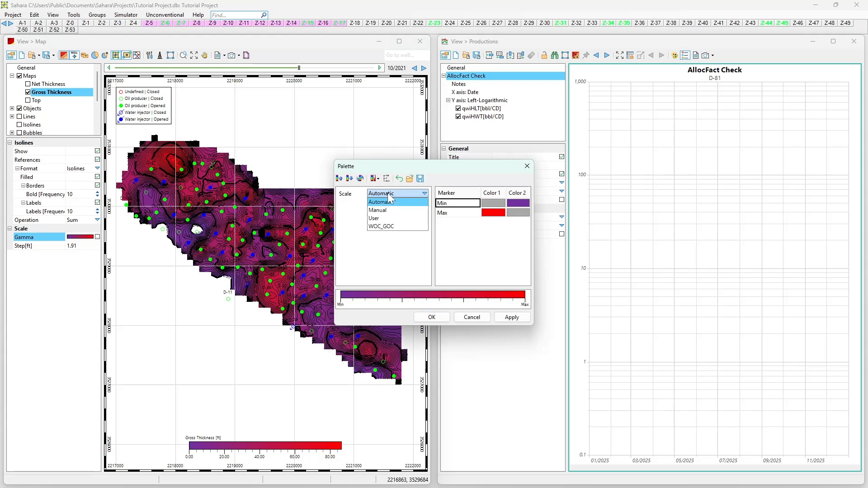
left_click(382, 210)
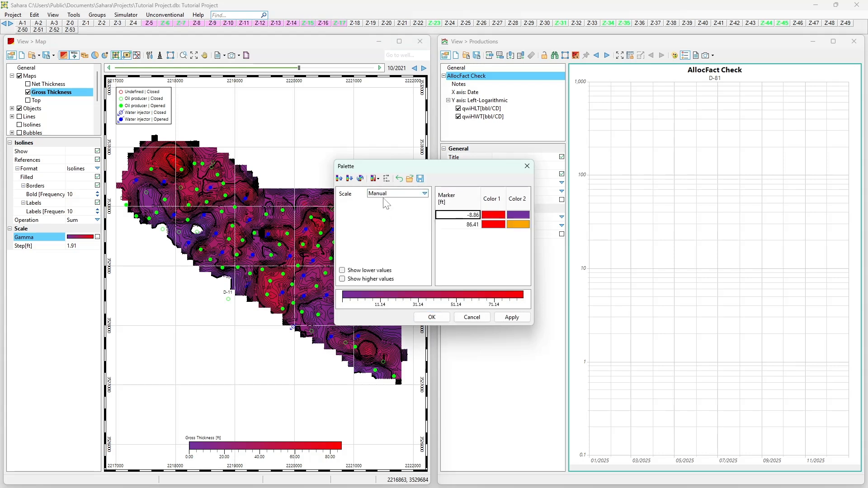
left_click(384, 195)
left_click(385, 200)
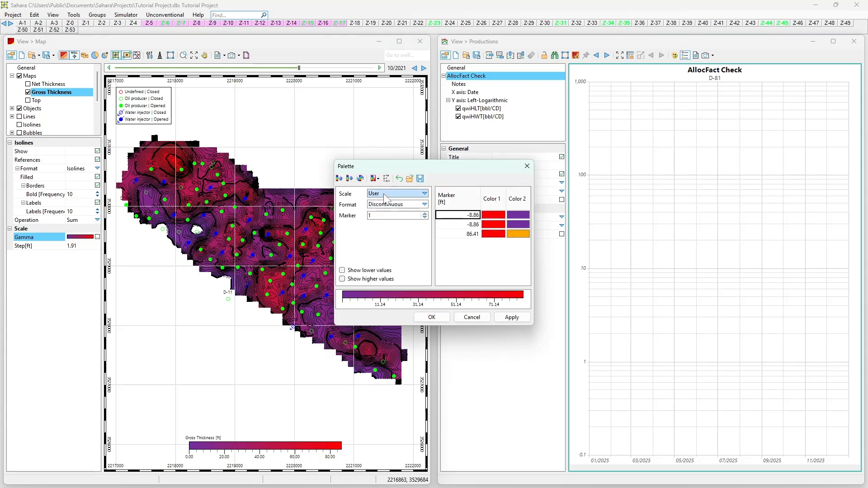
left_click(386, 197)
left_click(386, 224)
left_click(423, 193)
left_click(422, 227)
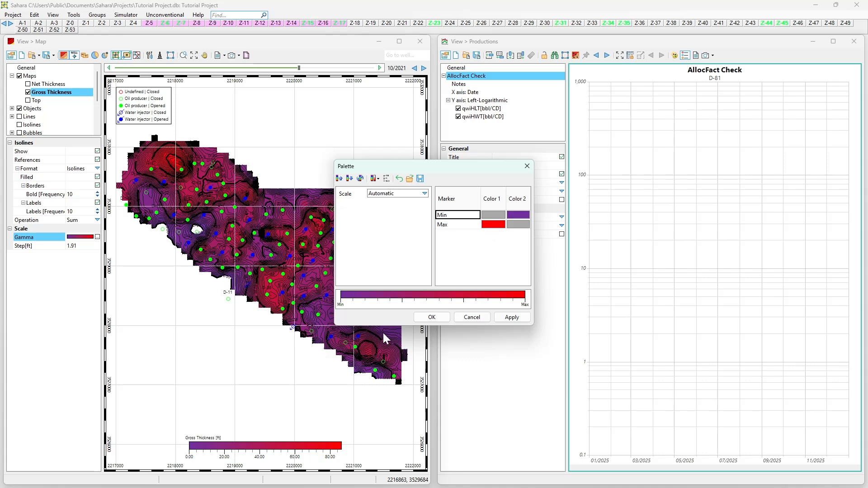
Step: Set the palette's minimum color to light green and its maximum color to yellow
left_click(518, 215)
left_click(515, 213)
scroll(531, 271, "up", 2)
left_click(528, 266)
left_click(493, 224)
left_click(501, 224)
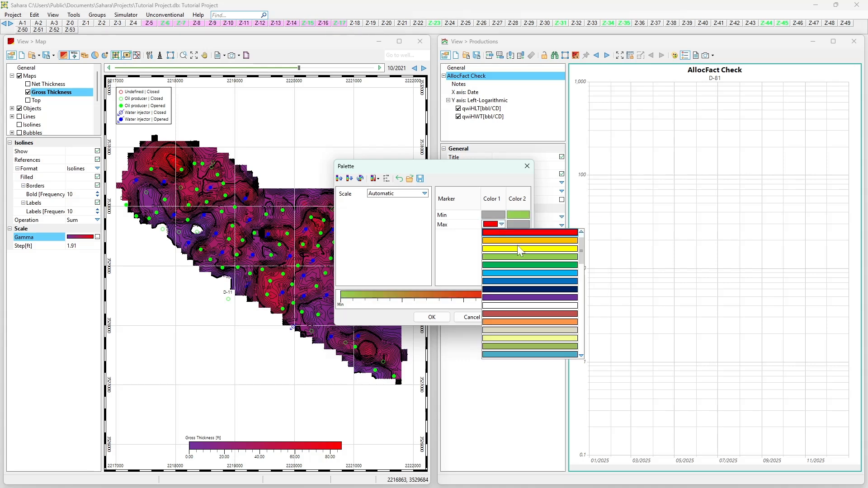
left_click(519, 249)
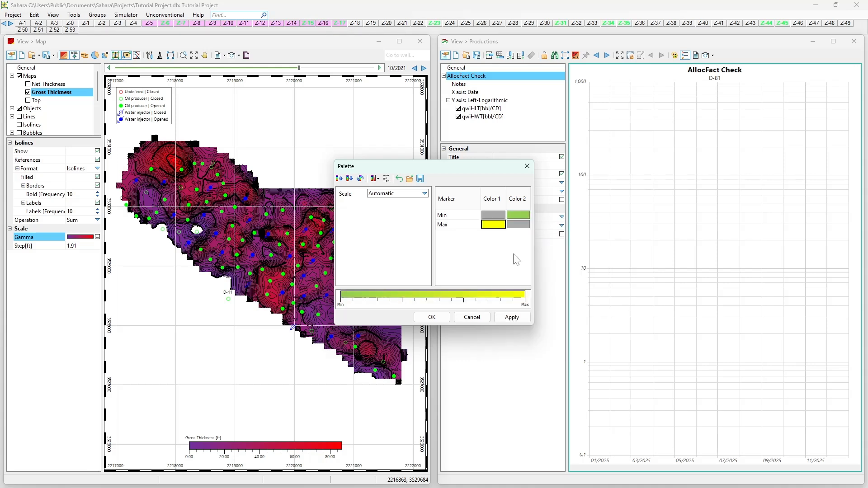
Step: Apply the new palette to the Gross Thickness map and display only layer Z-17
left_click(511, 317)
left_click(432, 317)
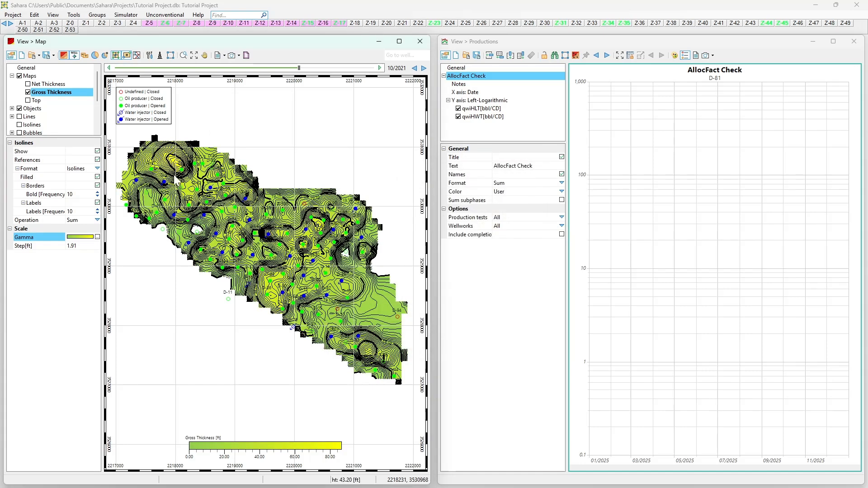
left_click(308, 22)
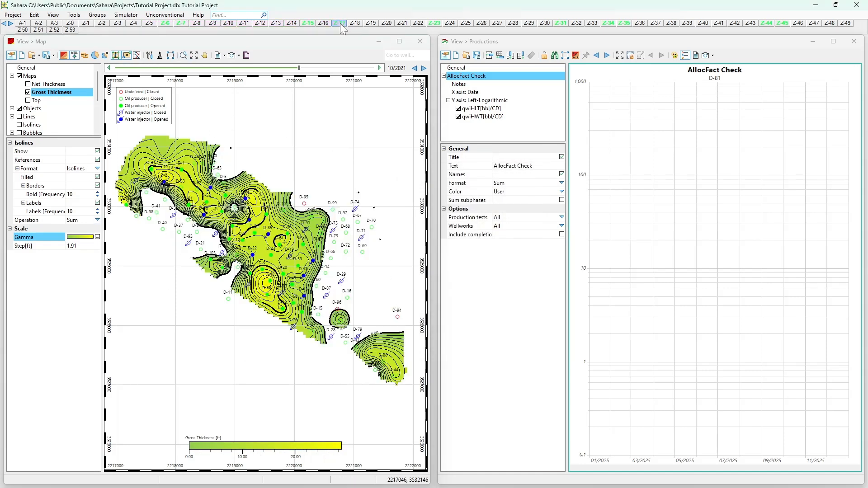
Step: Turn off the Gross Thickness isolines' borders and fill, and change the map format to Grid
left_click(97, 186)
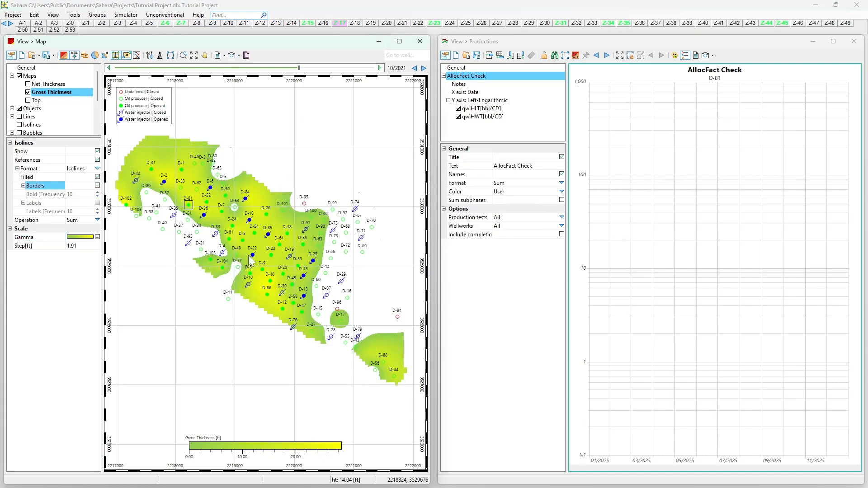
left_click(97, 176)
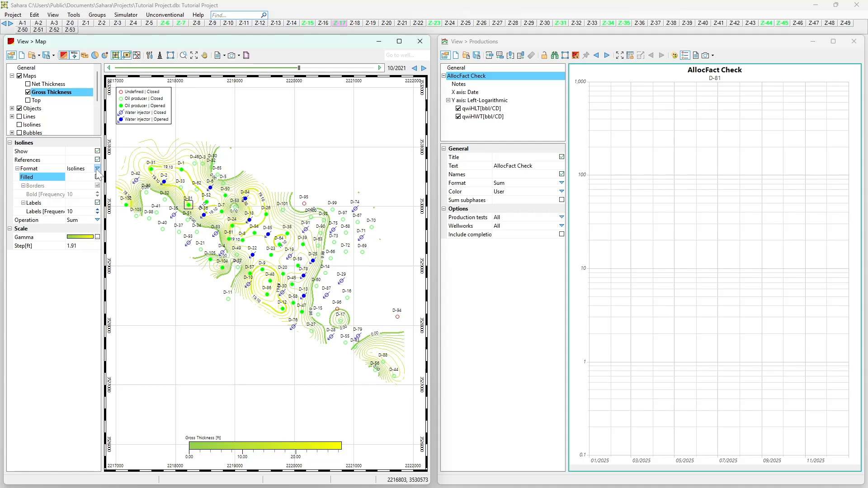
left_click(97, 169)
left_click(84, 177)
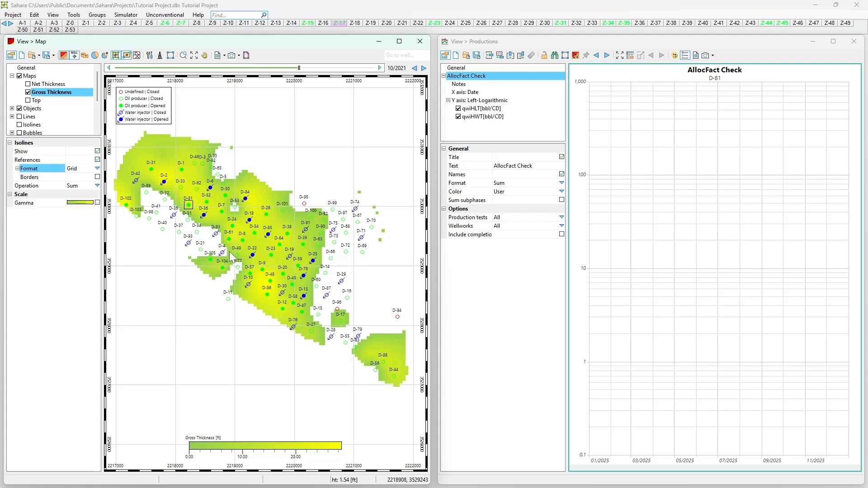
Step: Review the general Maps settings, including base map, grid and background image, and return to the Gross Thickness settings
left_click(30, 76)
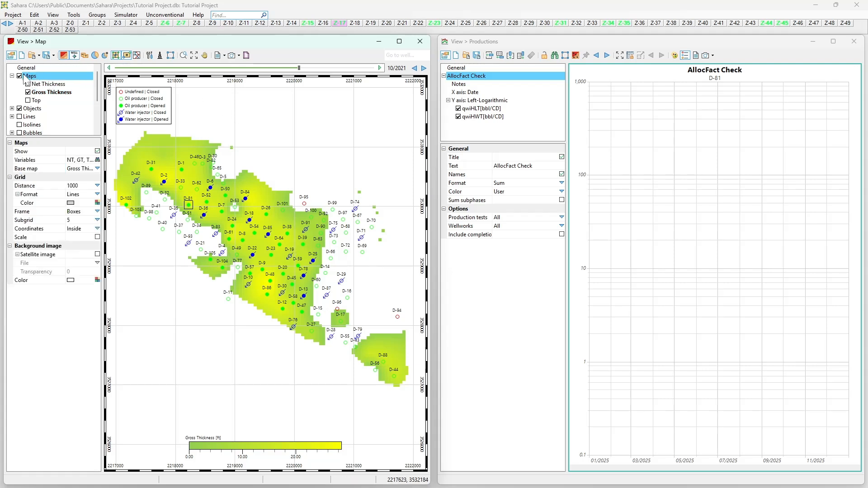
left_click(49, 93)
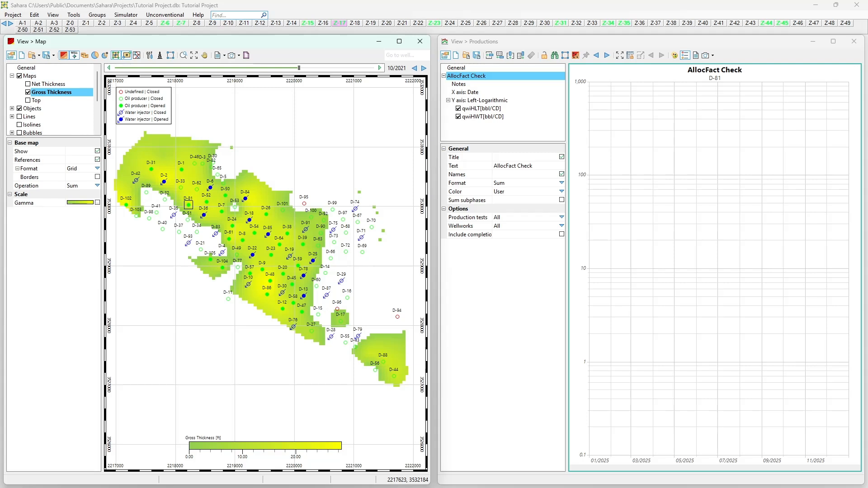